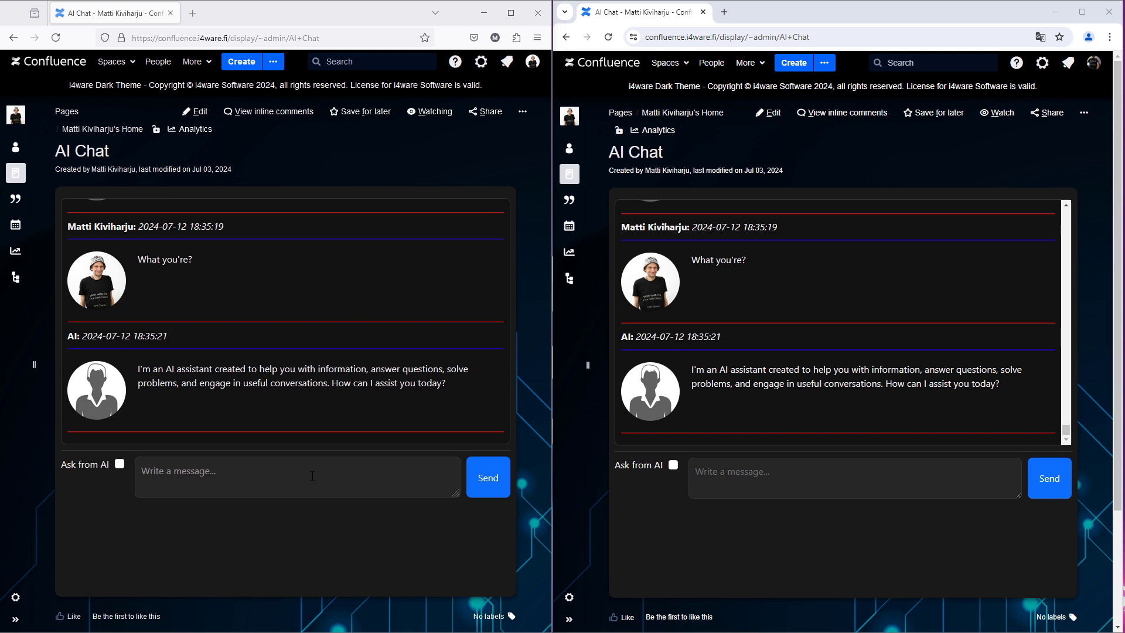
Post 'Hi!' from the left window's user and a 'Hello!' reply from the right window's user.
left_click(312, 476)
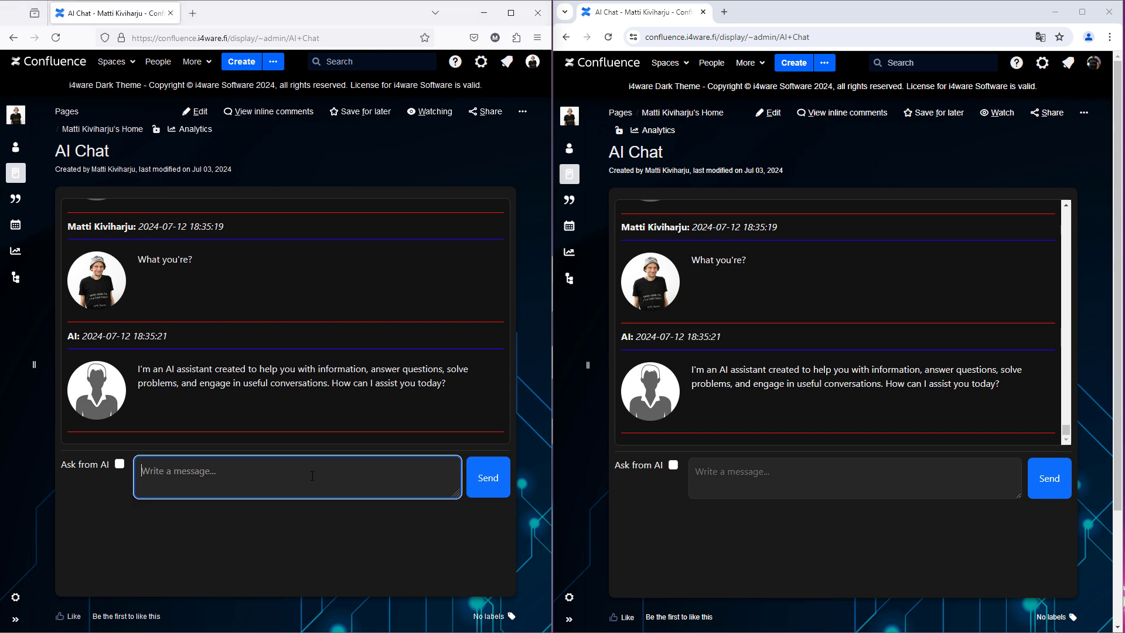
type("Hi!")
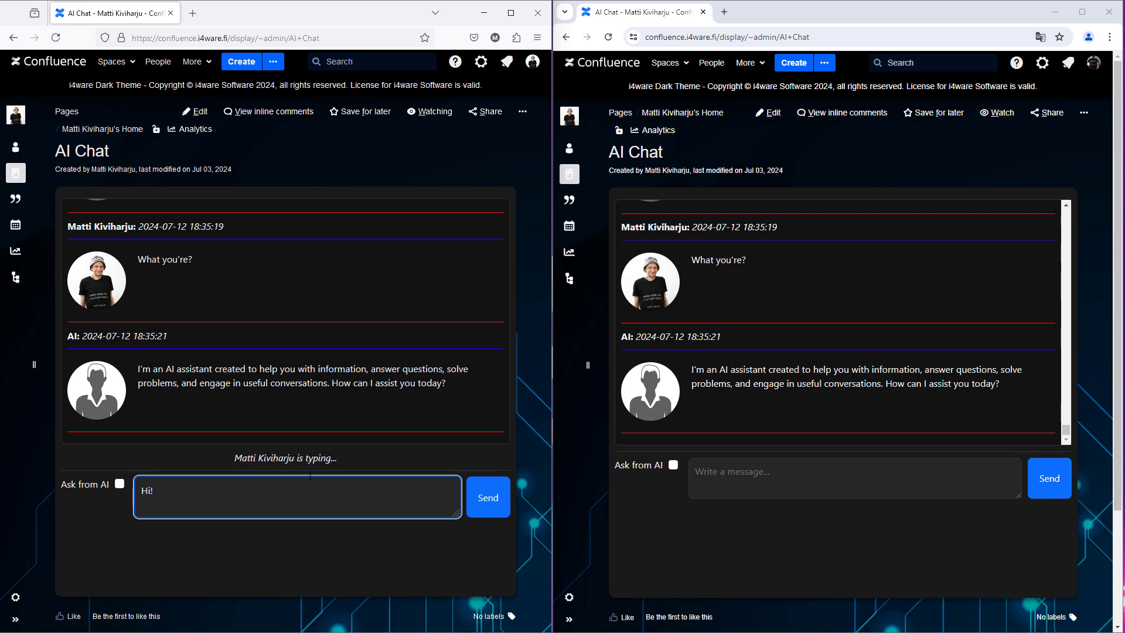
left_click(703, 483)
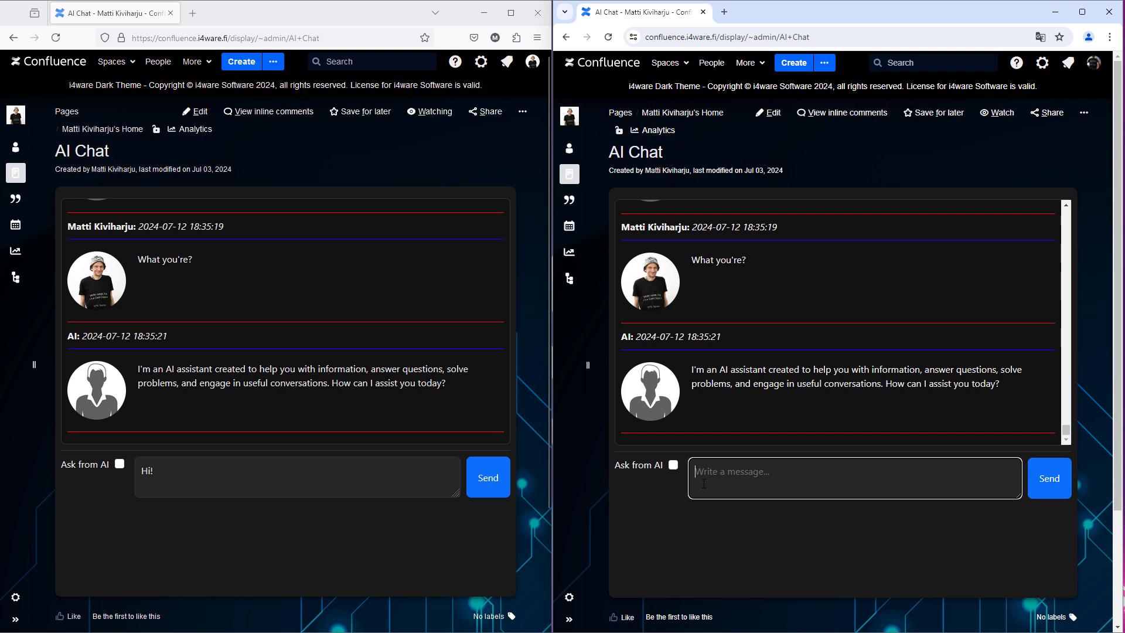
type("Hi")
key("BackSpace")
key("BackSpace")
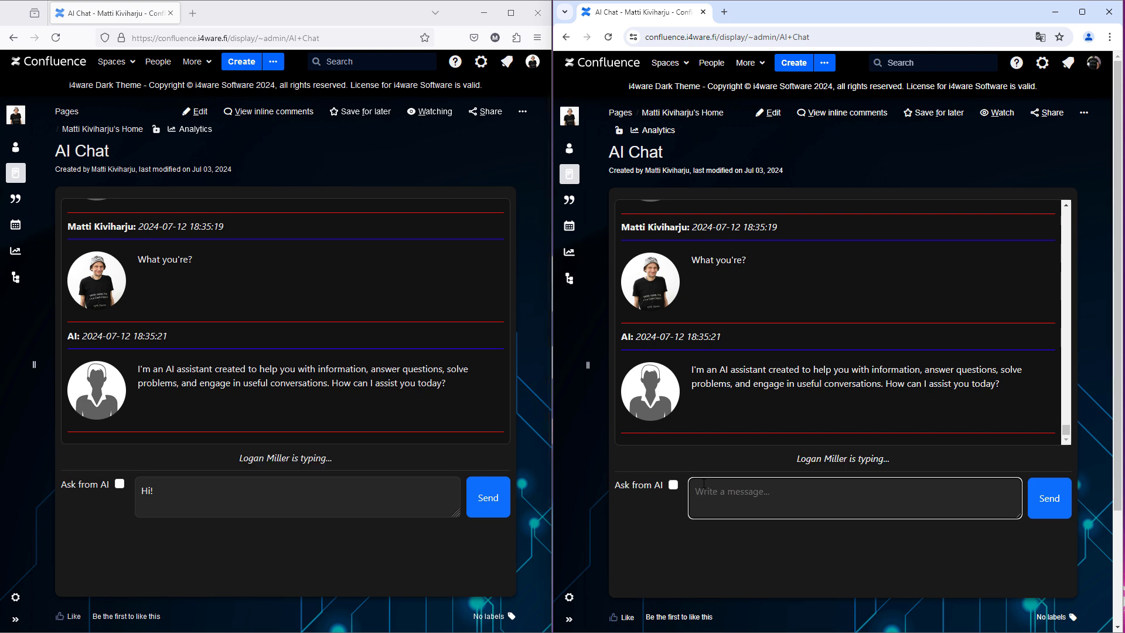
type("Hello!")
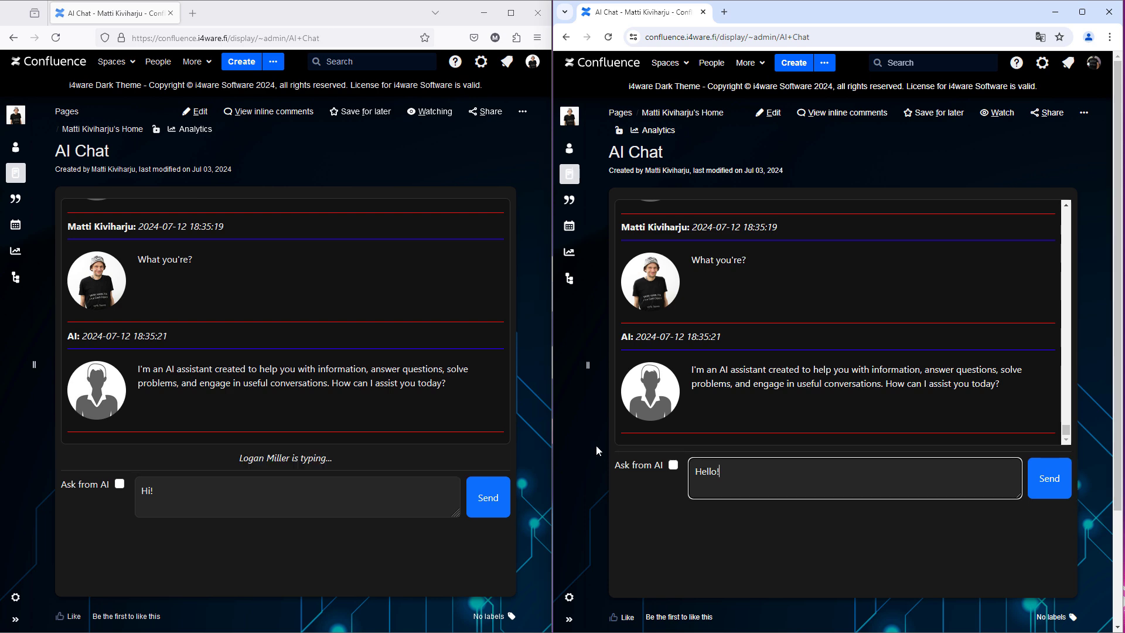
left_click(486, 480)
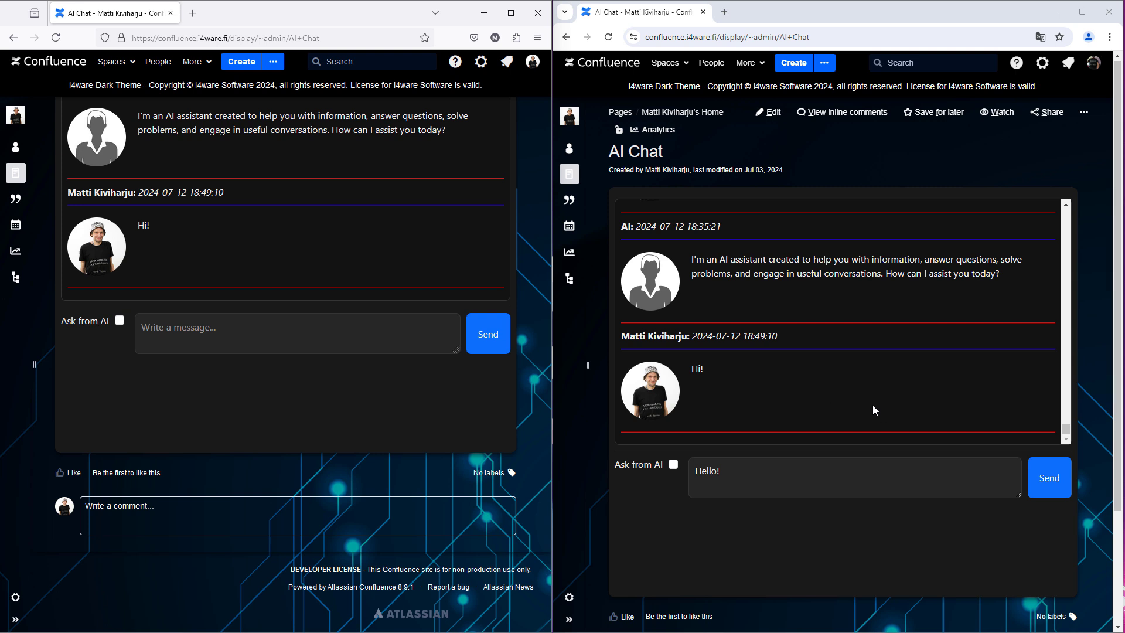
left_click(1040, 476)
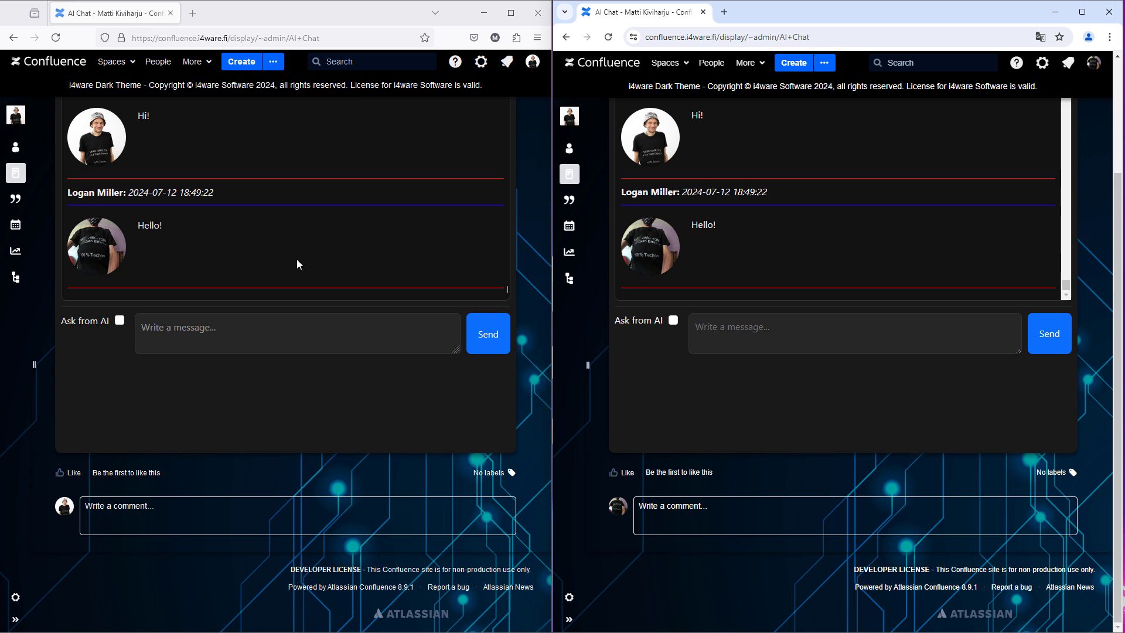
With Ask from AI checked, write a question asking for a Laravel example using a customers database of car owners.
left_click(119, 320)
left_click(192, 329)
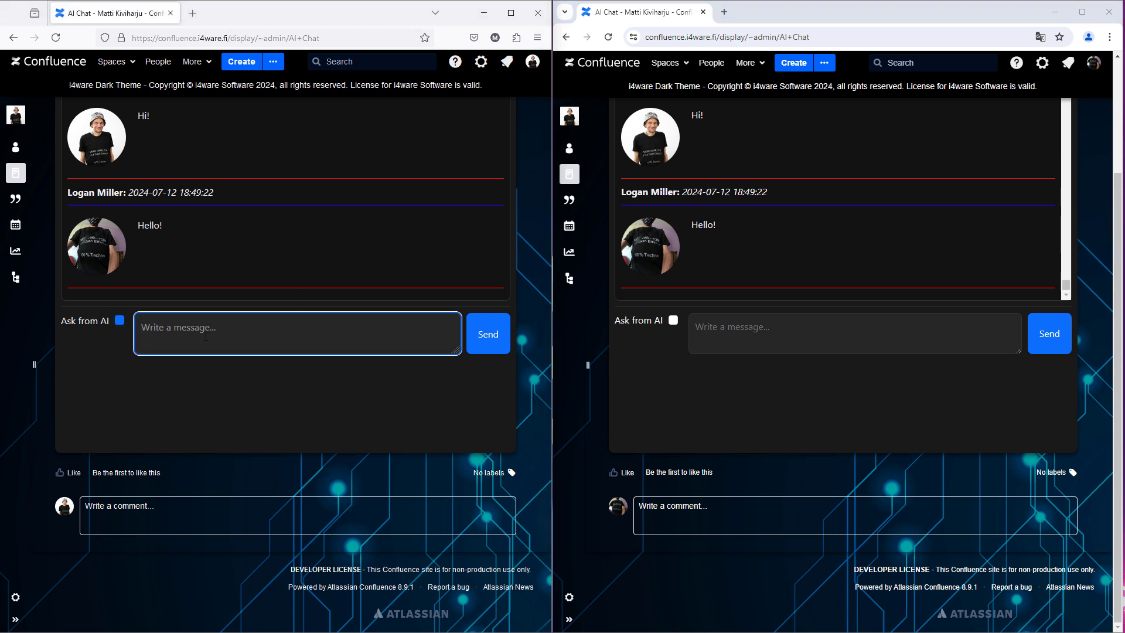
type("Can")
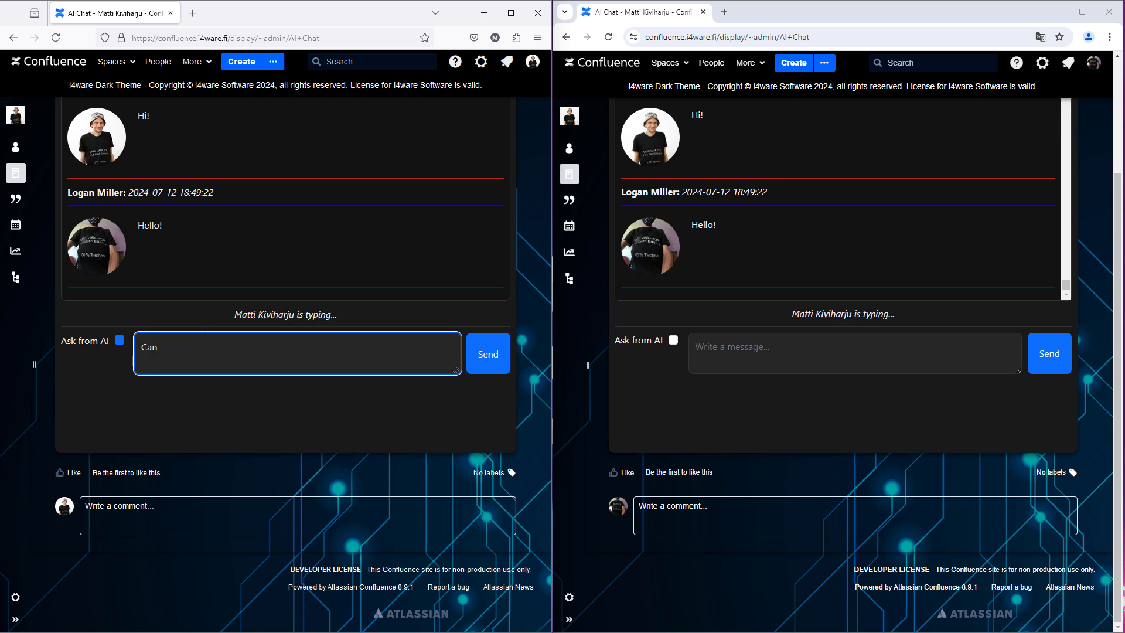
type(" you do me")
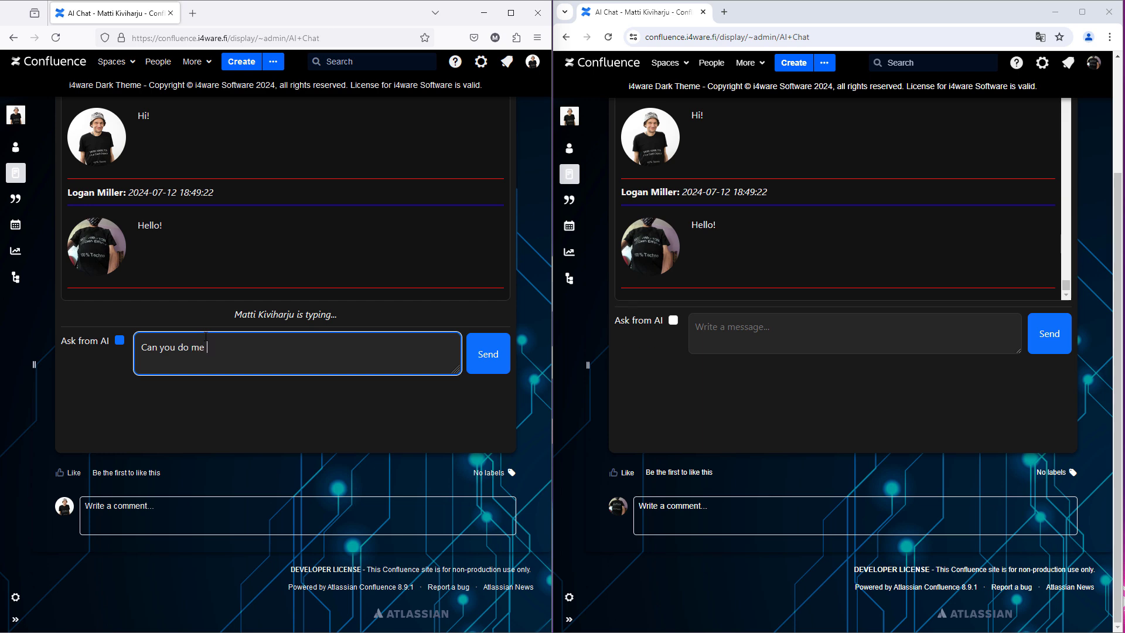
type(" LAr")
key("BackSpace")
key("BackSpace")
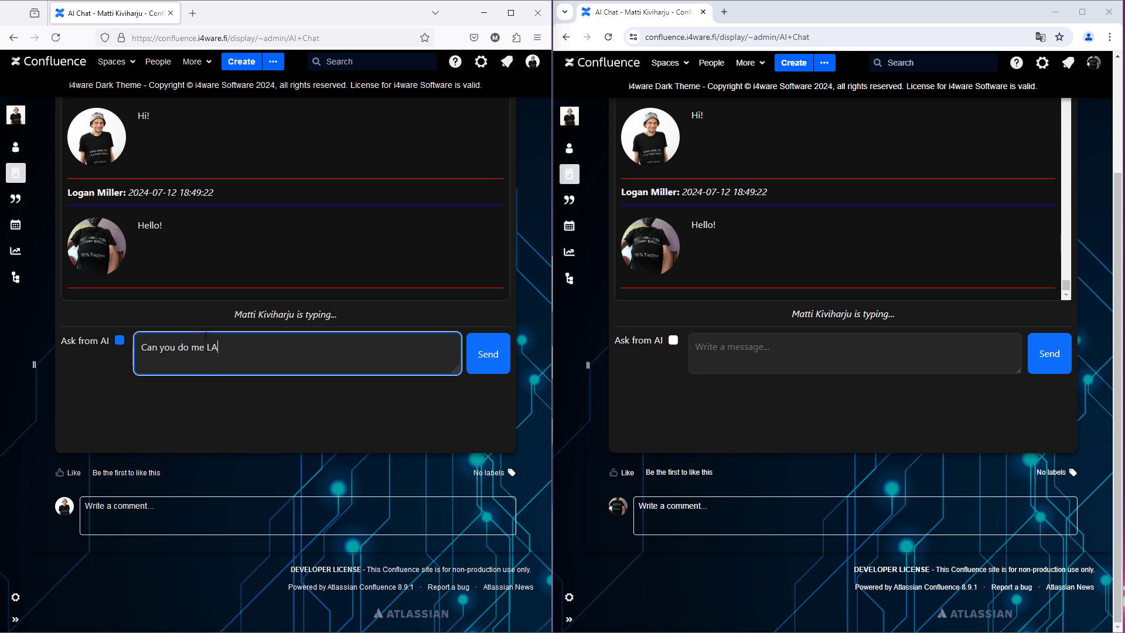
type("a")
type("rve")
type("a")
key("End")
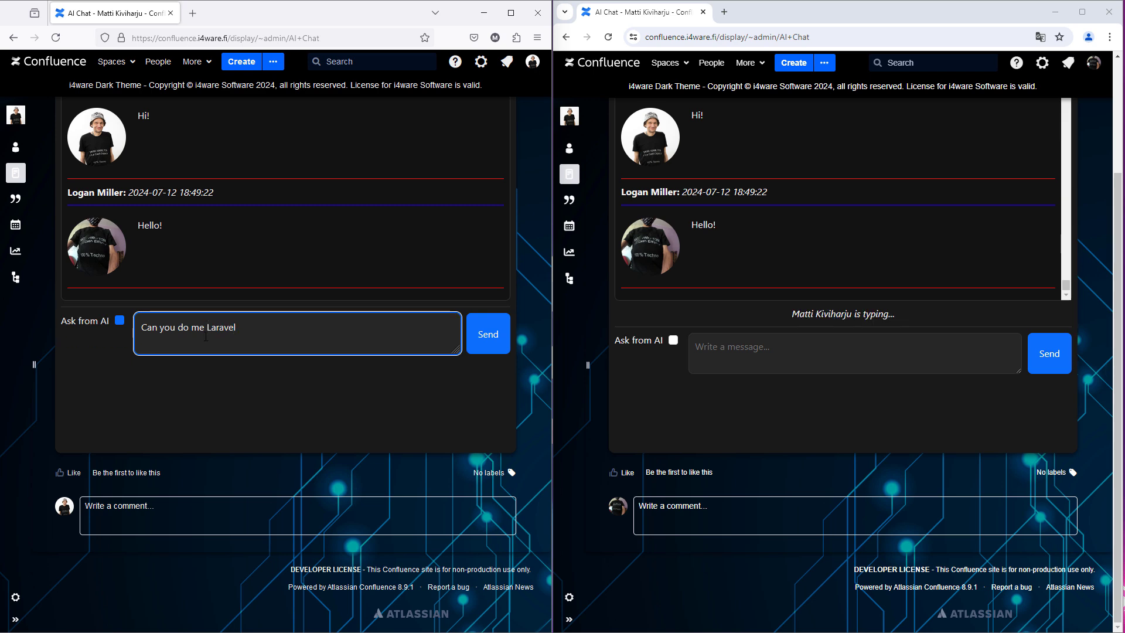
type("ex")
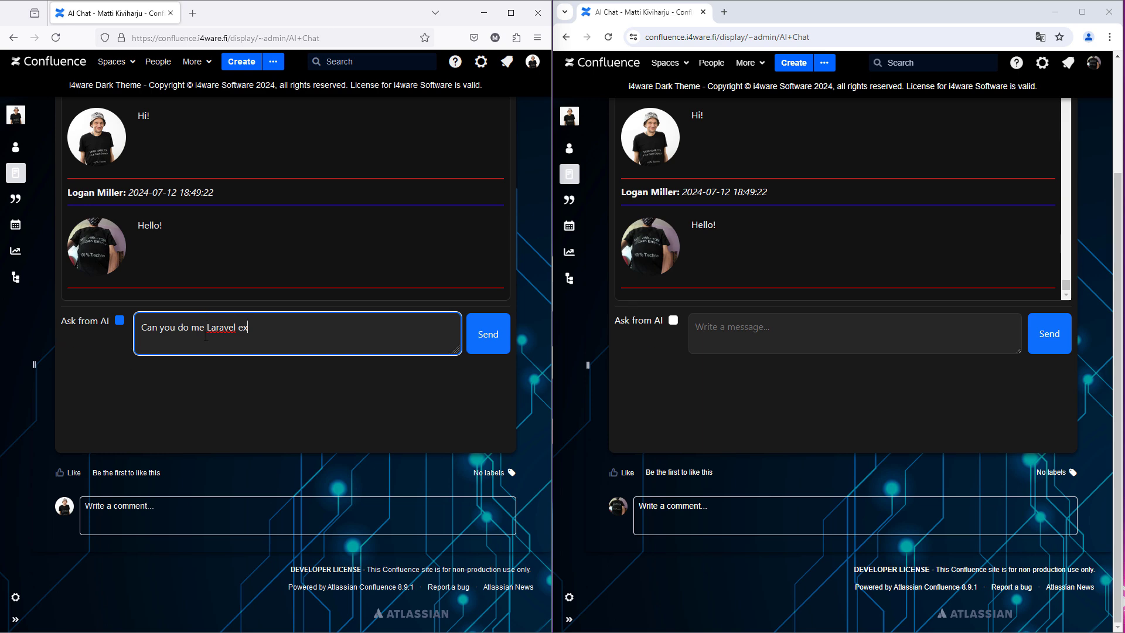
type("a")
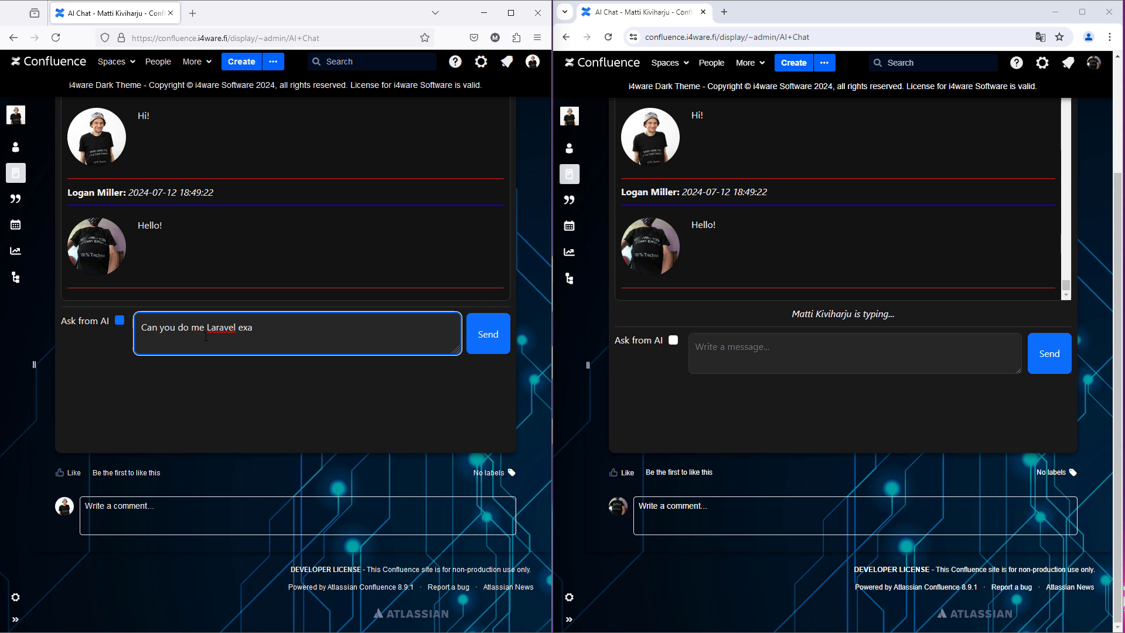
type("mple")
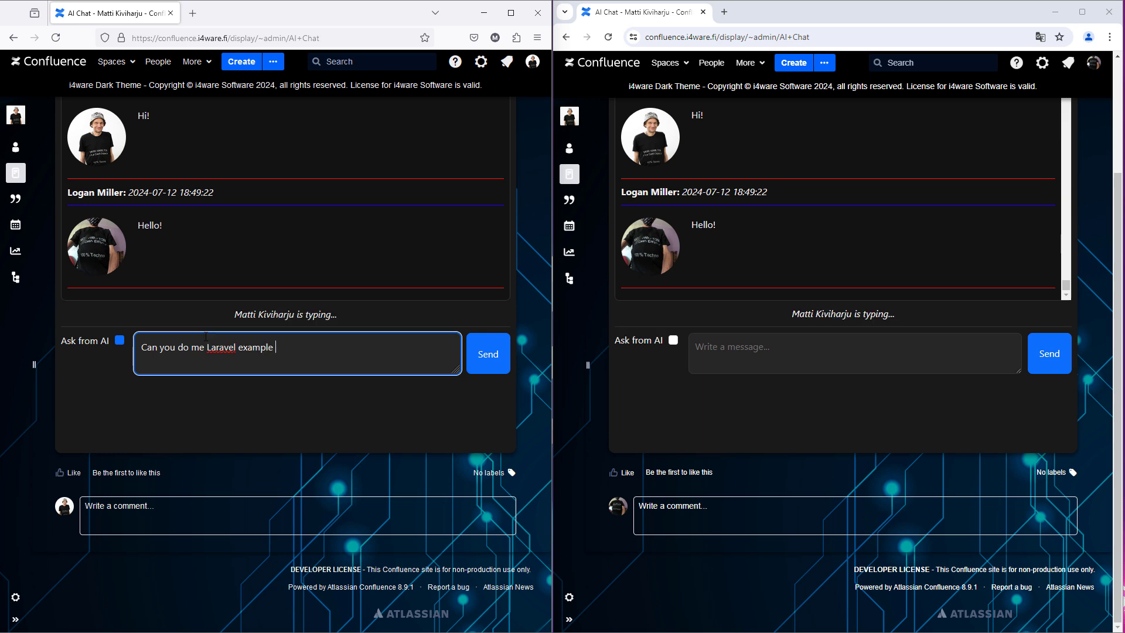
type(" that")
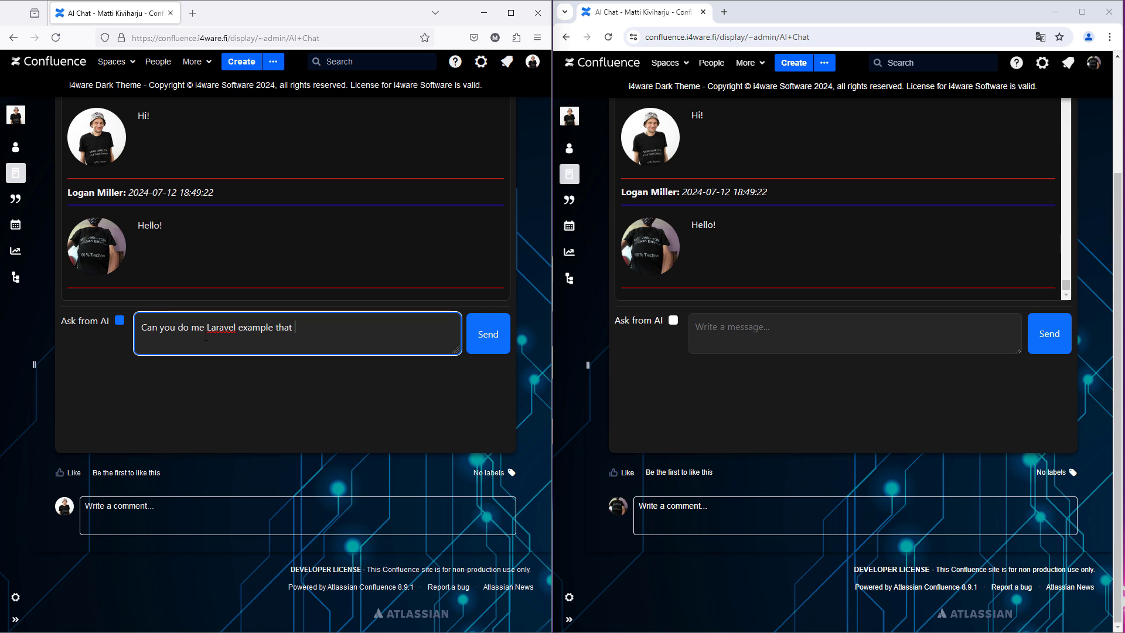
type("uses")
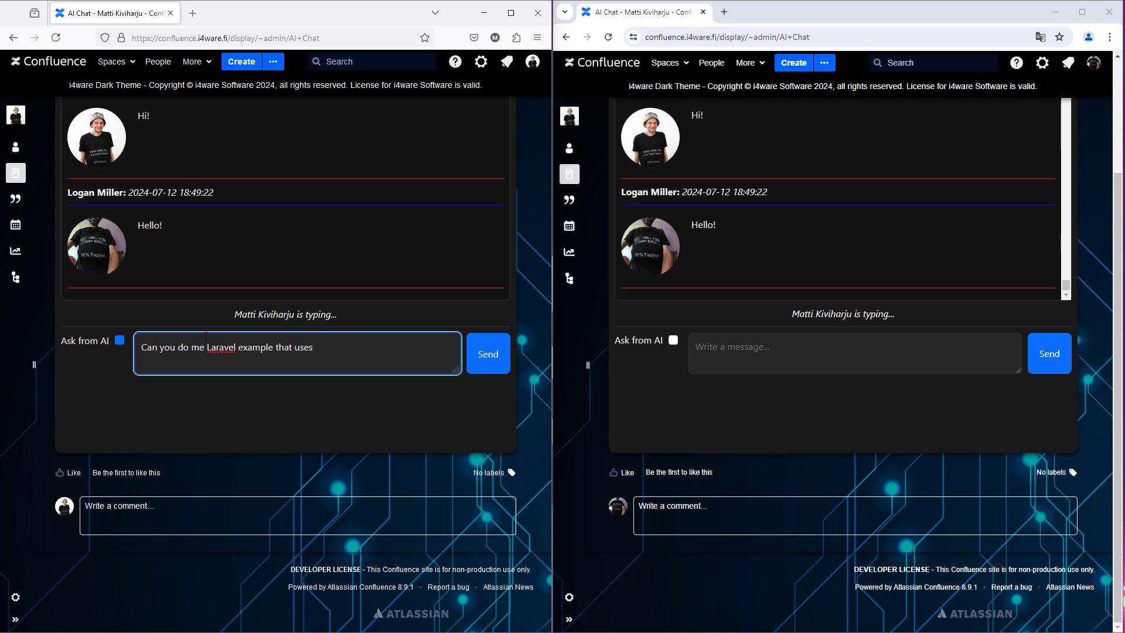
type(" cu")
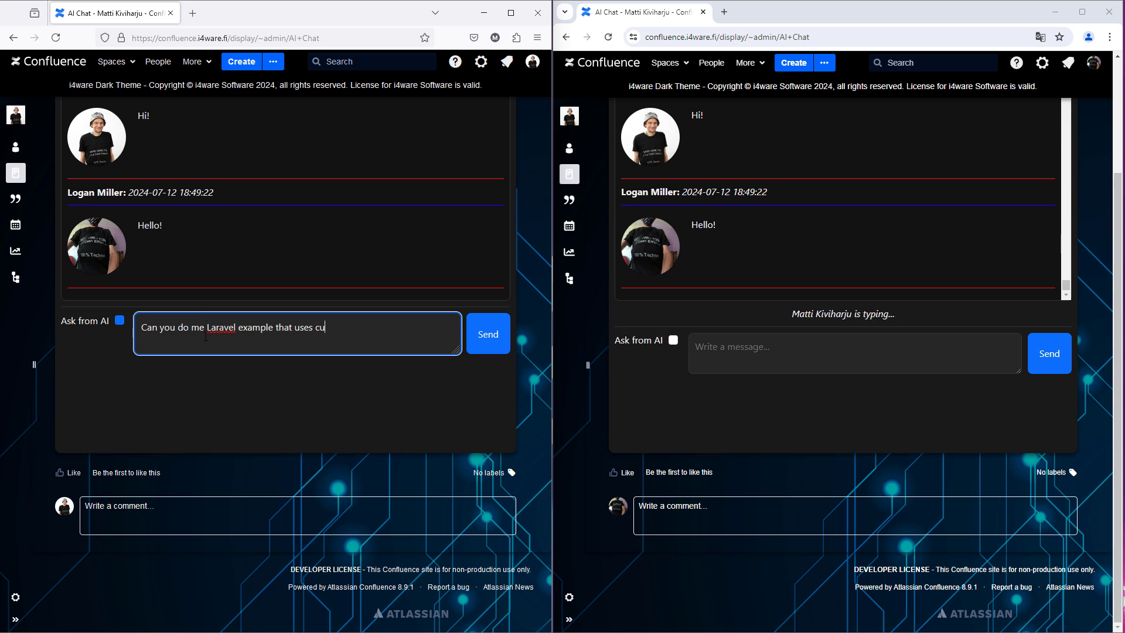
type("stomer")
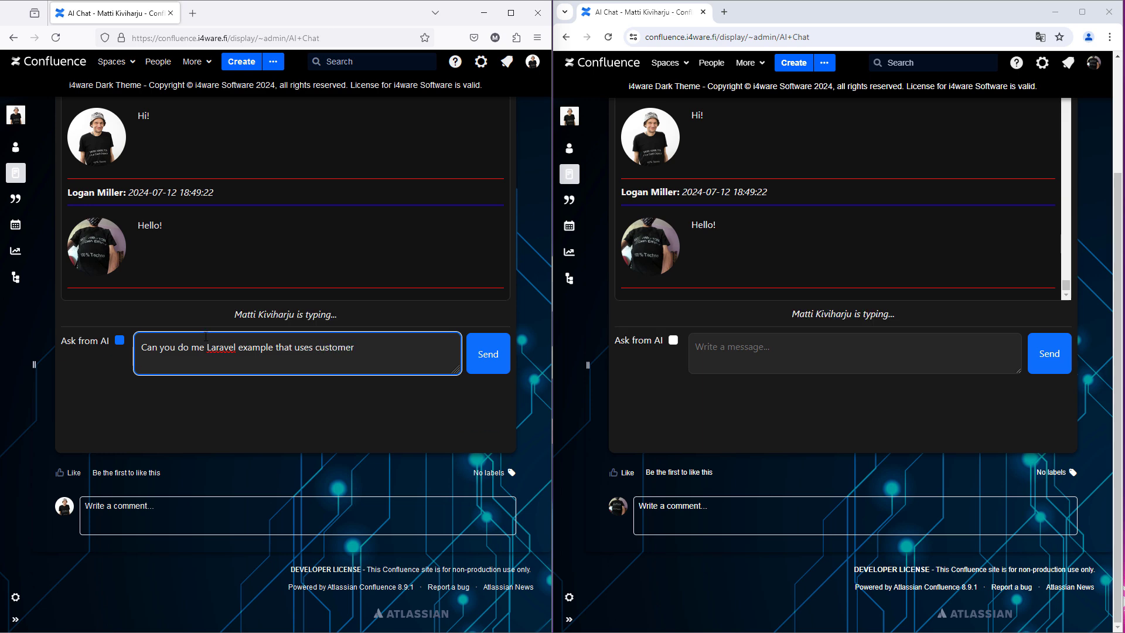
type("s ")
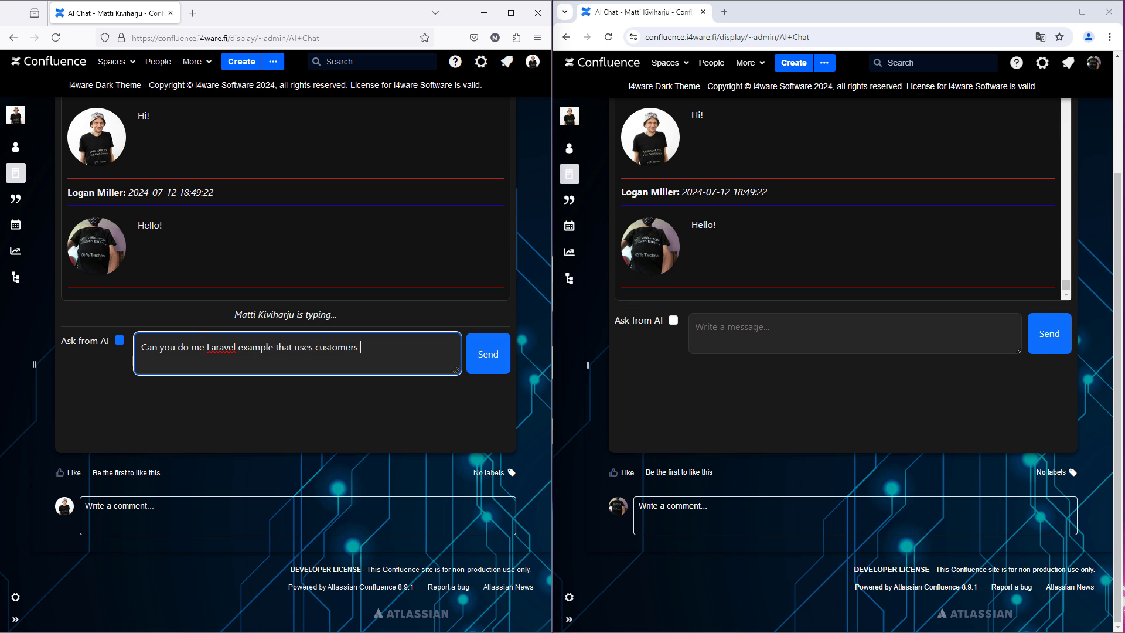
type("databa")
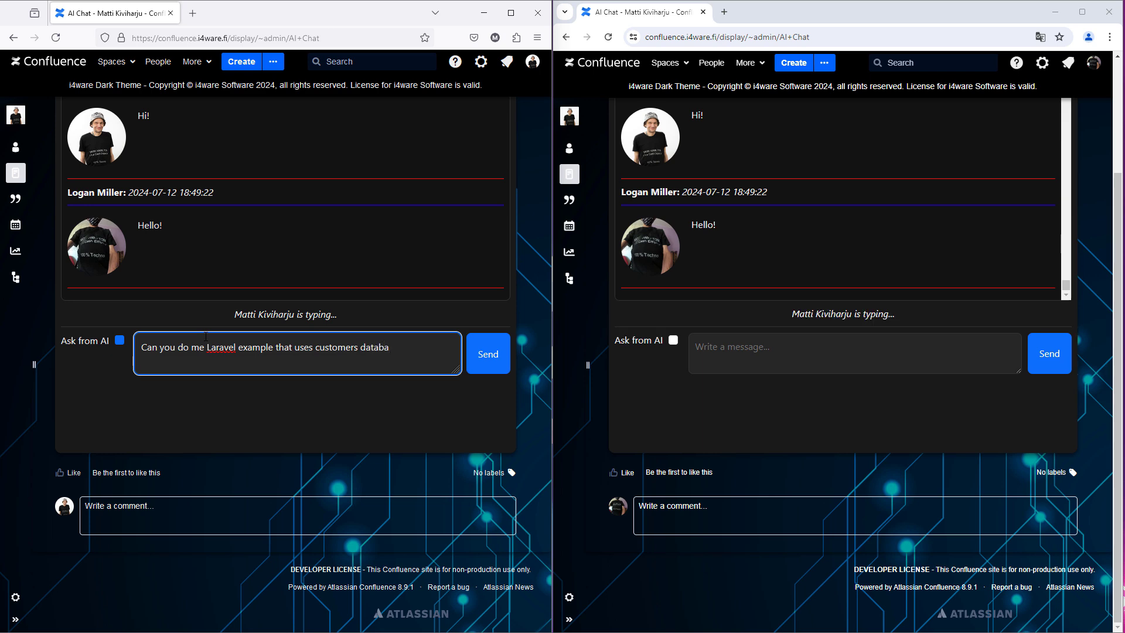
type("se tha")
key("BackSpace")
key("BackSpace")
key("BackSpace")
key("BackSpace")
type("who owns cars.")
Send the Laravel question and scroll through the AI's migrations, models, factories and seeding reply.
left_click(483, 343)
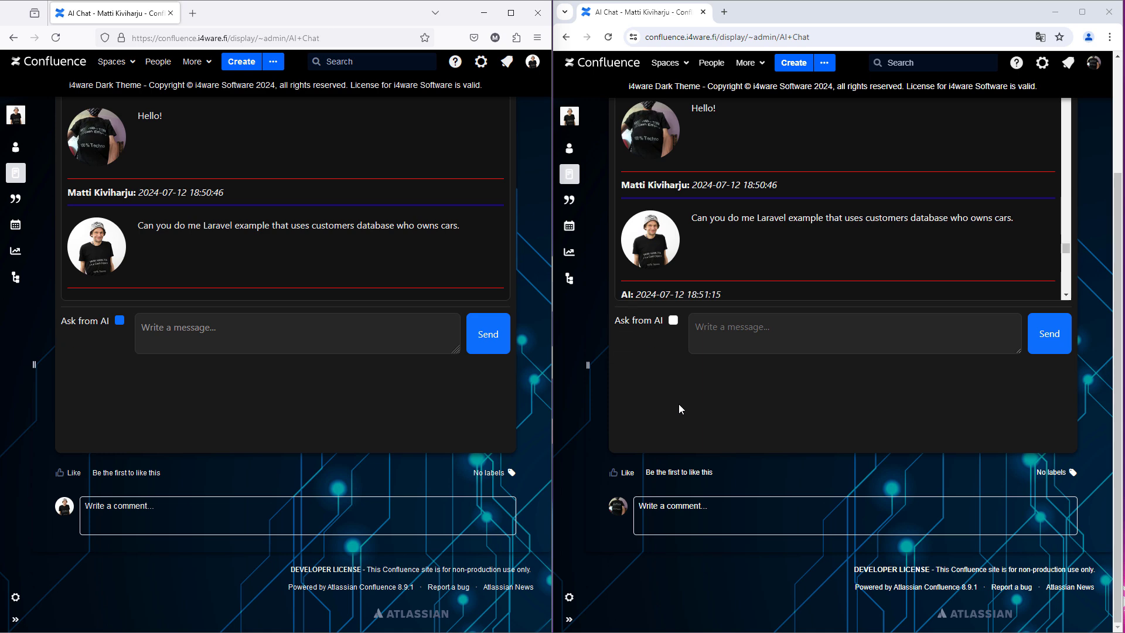
scroll(311, 237, "up", 10)
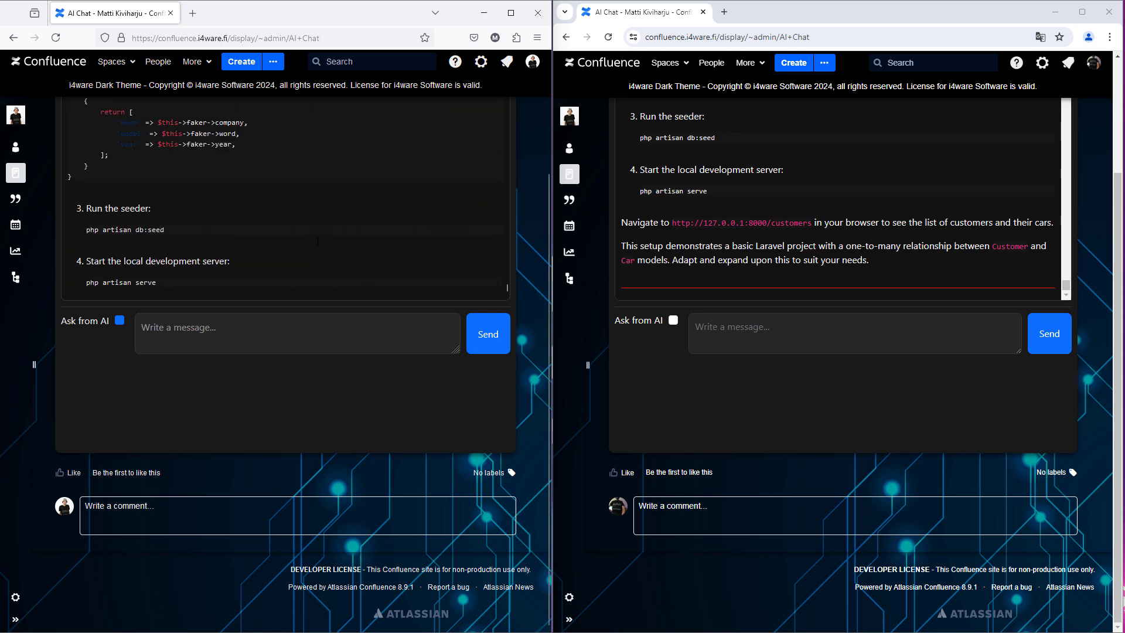
scroll(311, 236, "down", 10)
scroll(311, 237, "up", 6)
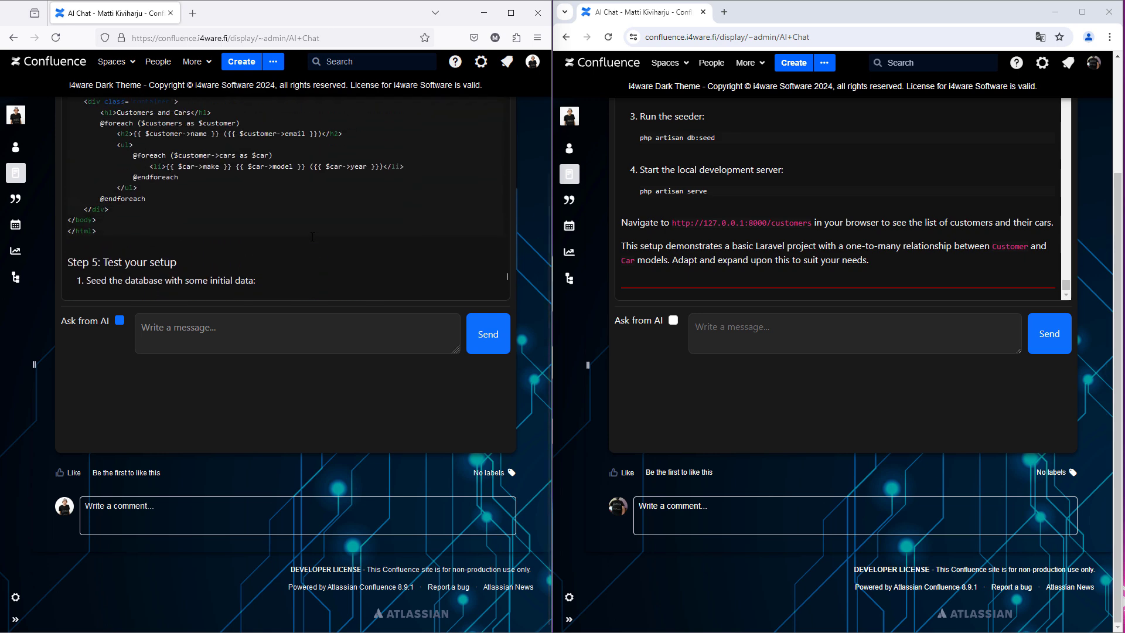
scroll(314, 241, "up", 10)
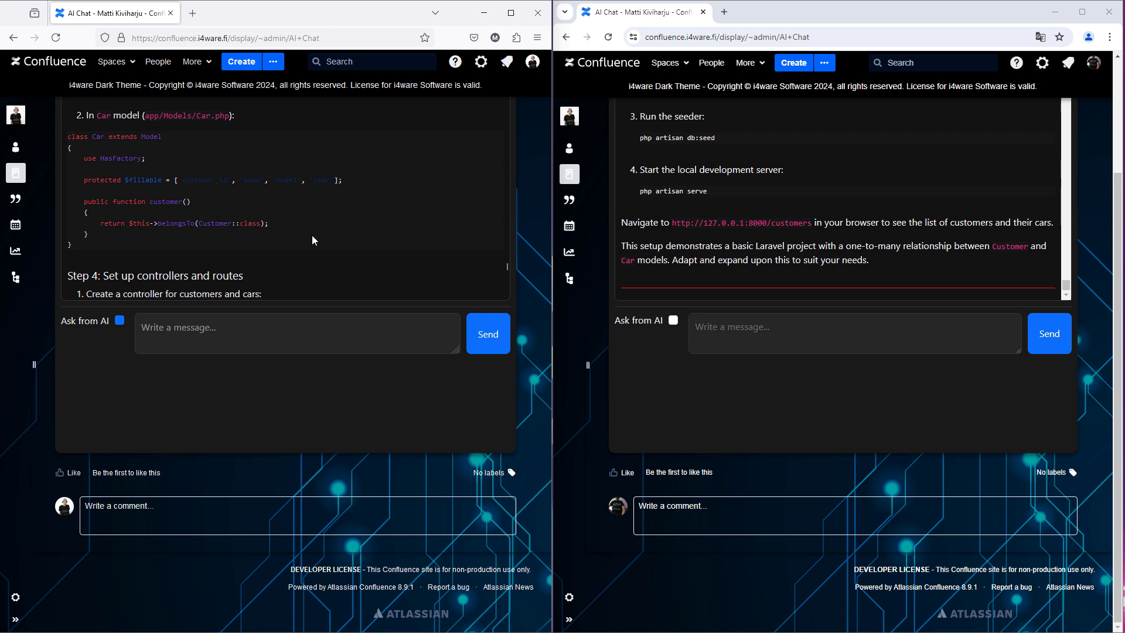
scroll(312, 235, "up", 5)
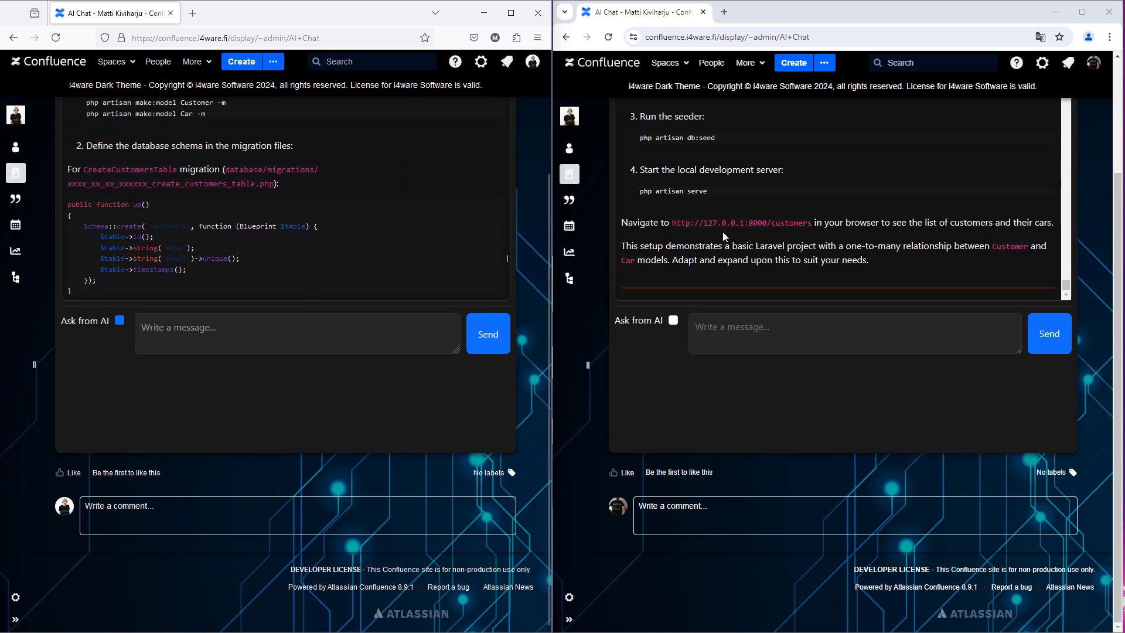
scroll(723, 231, "up", 5)
scroll(725, 231, "up", 5)
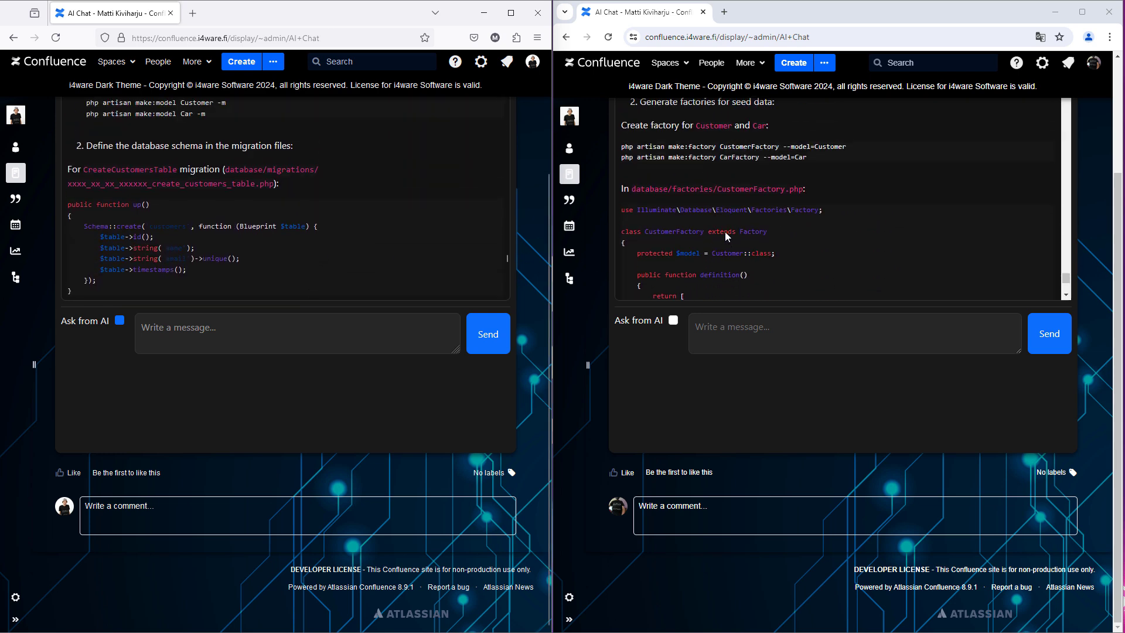
In the right browser, draft 'Can you make me Go language Hello world example?' for the AI.
left_click(674, 320)
left_click(719, 350)
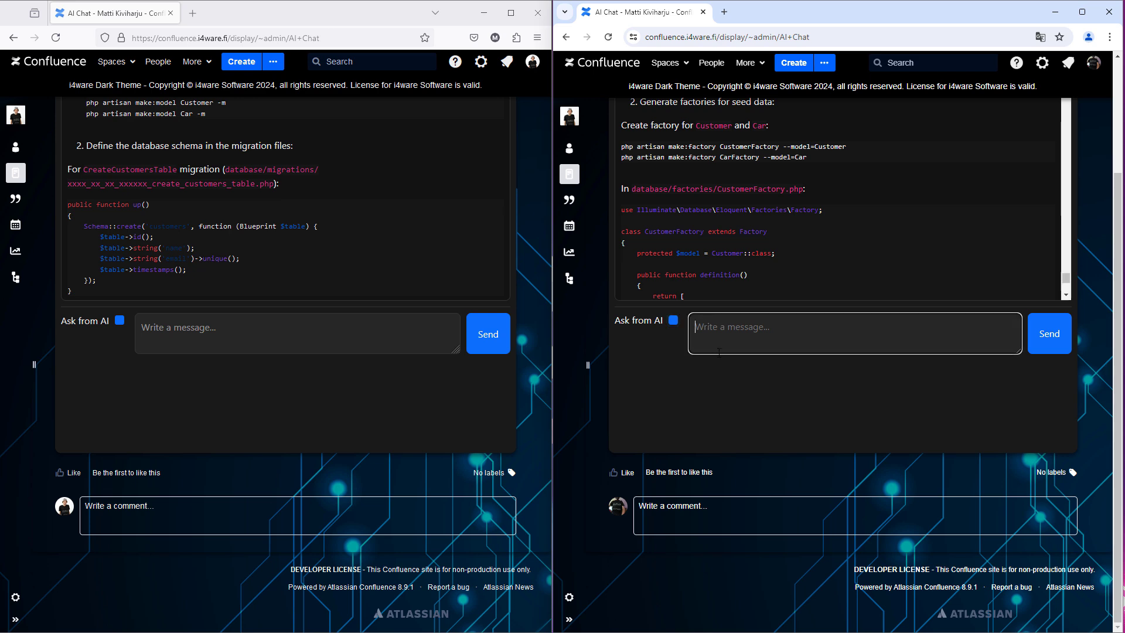
type("Can")
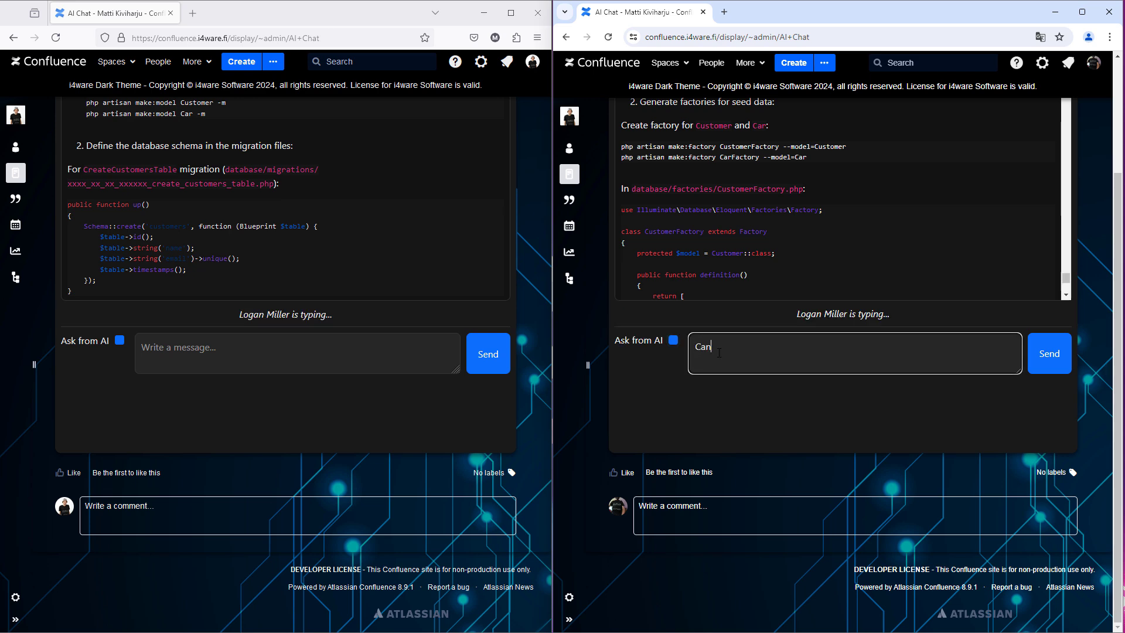
type(" you make me Go")
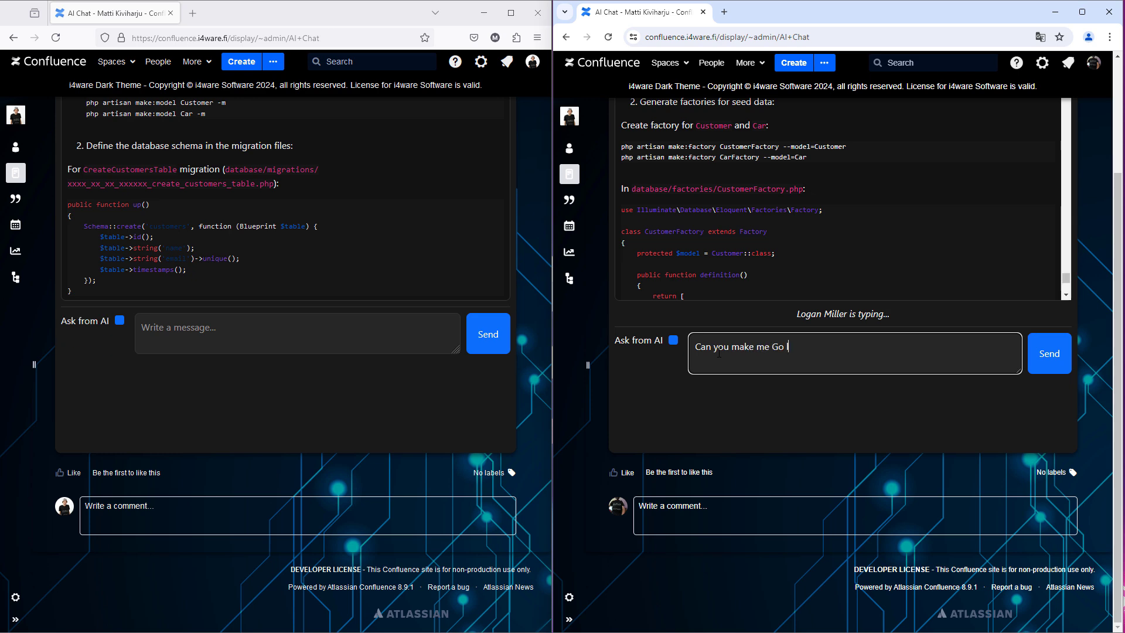
type(" langu")
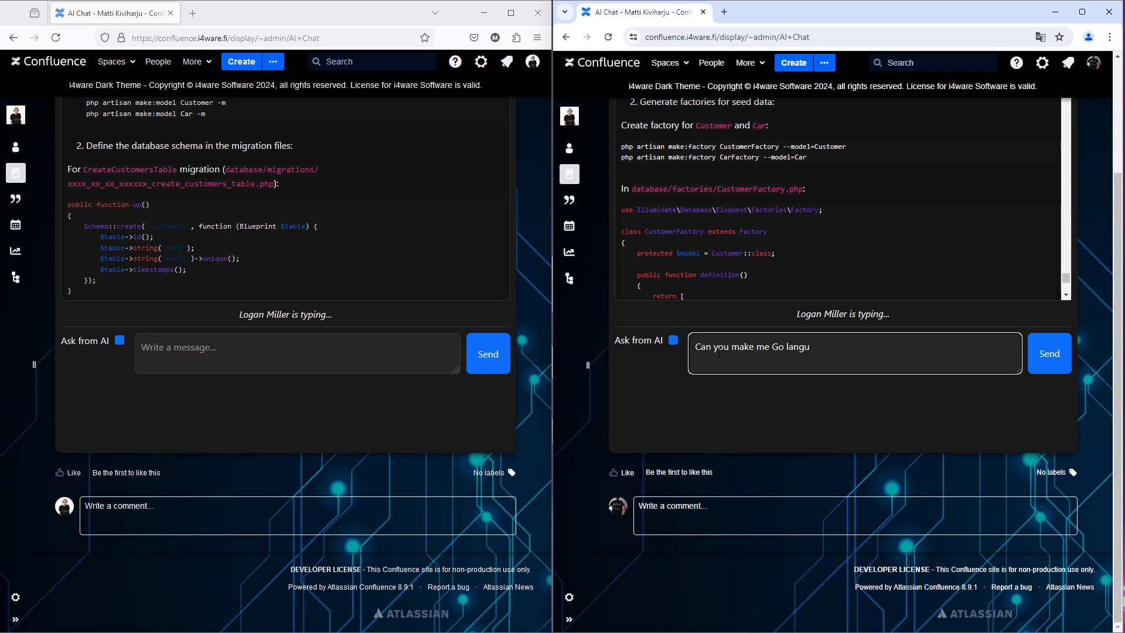
type("age H")
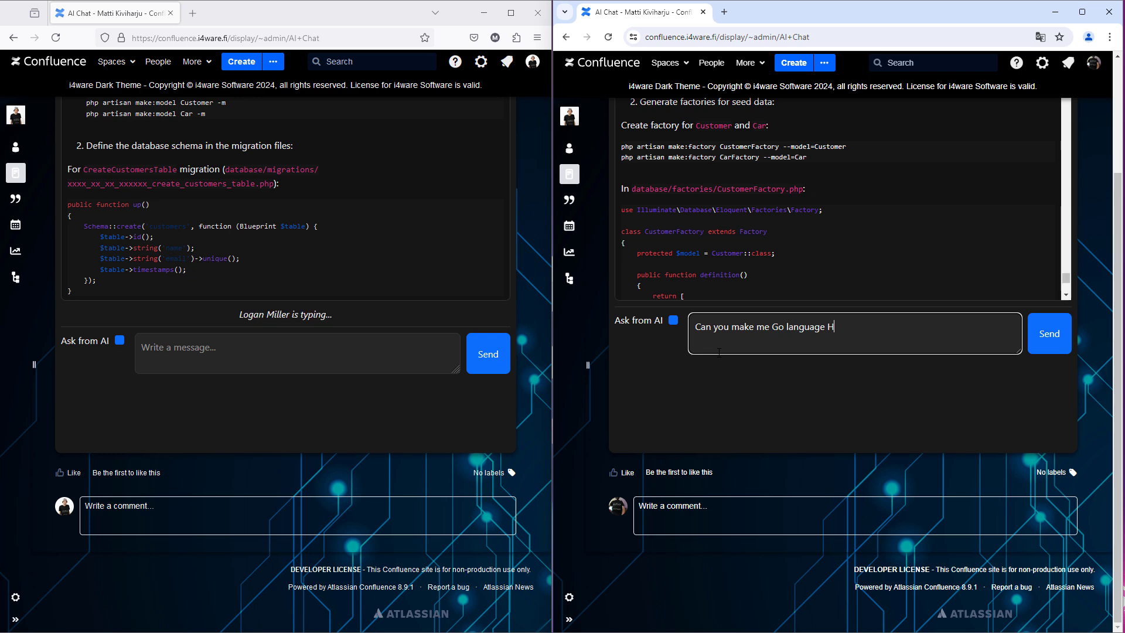
type("ello")
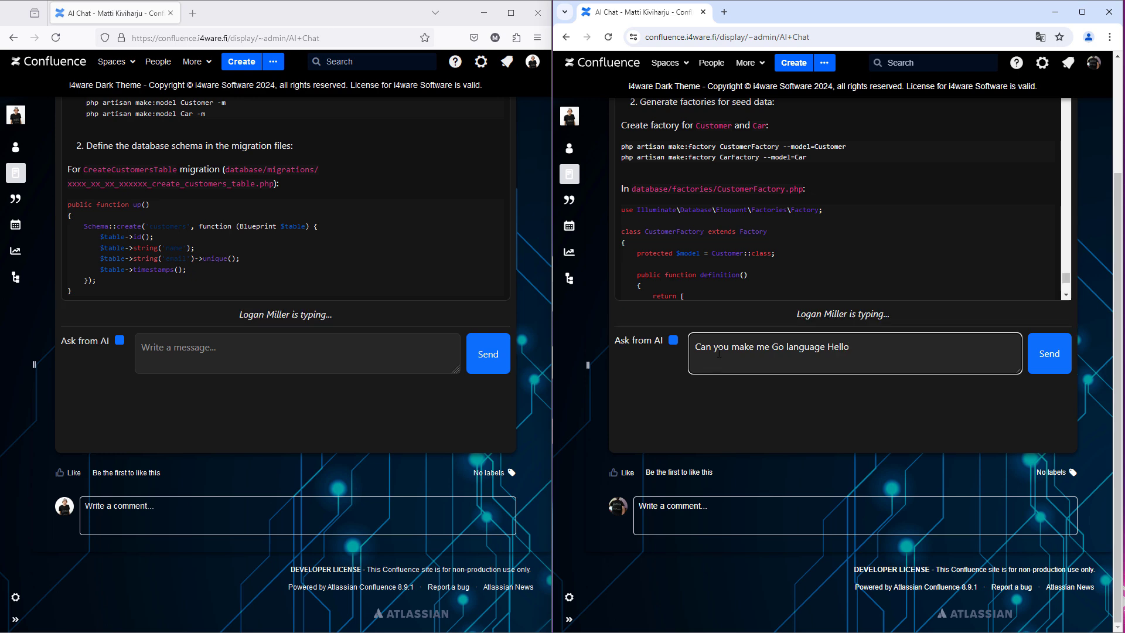
type(" world")
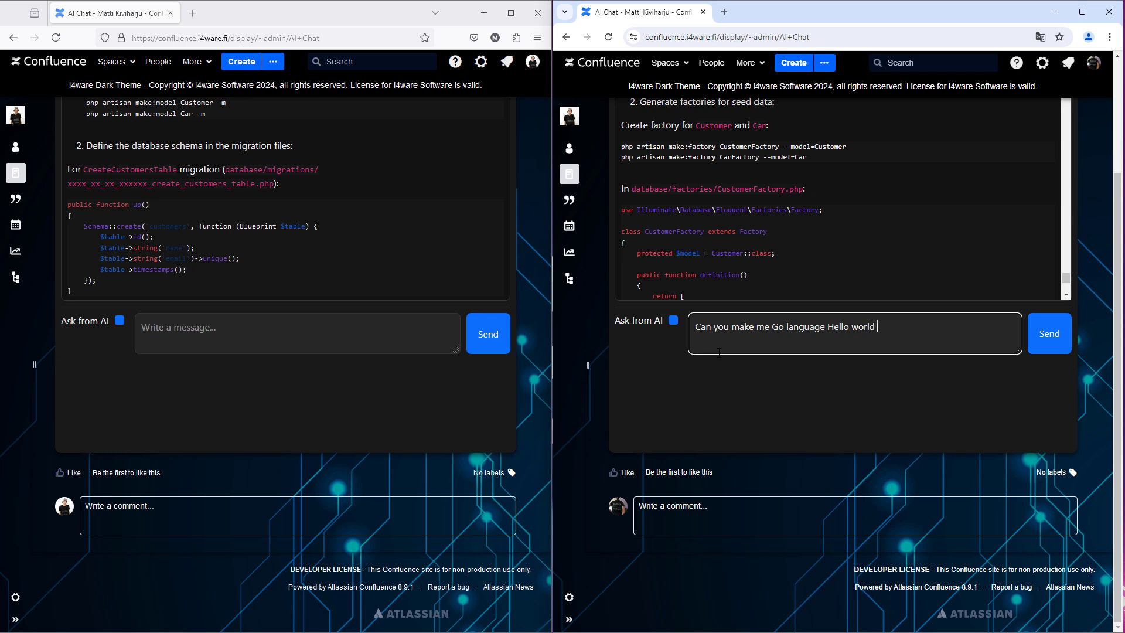
type("exam")
type("ple")
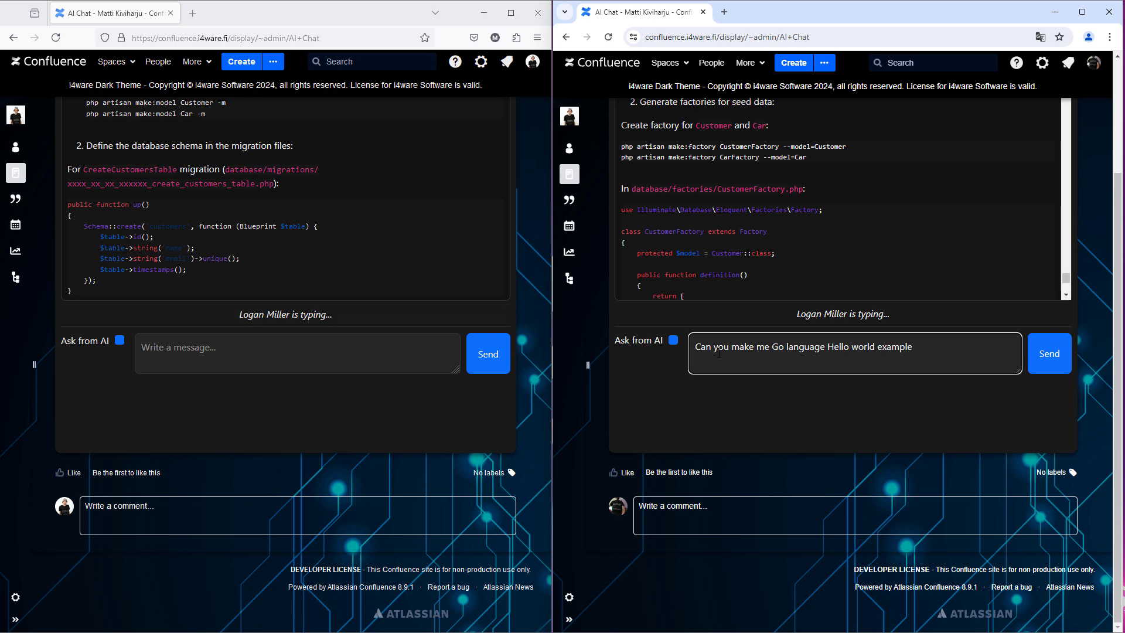
type("?")
Send the Go question and scroll to read the AI's hello.go build and run steps.
left_click(1048, 344)
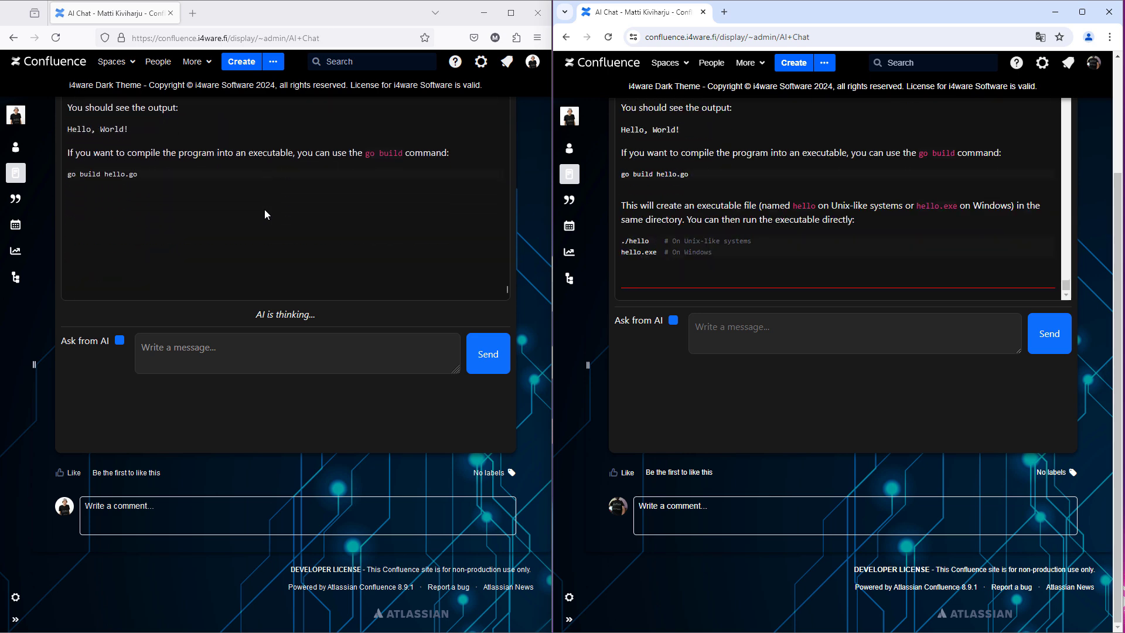
scroll(184, 245, "up", 5)
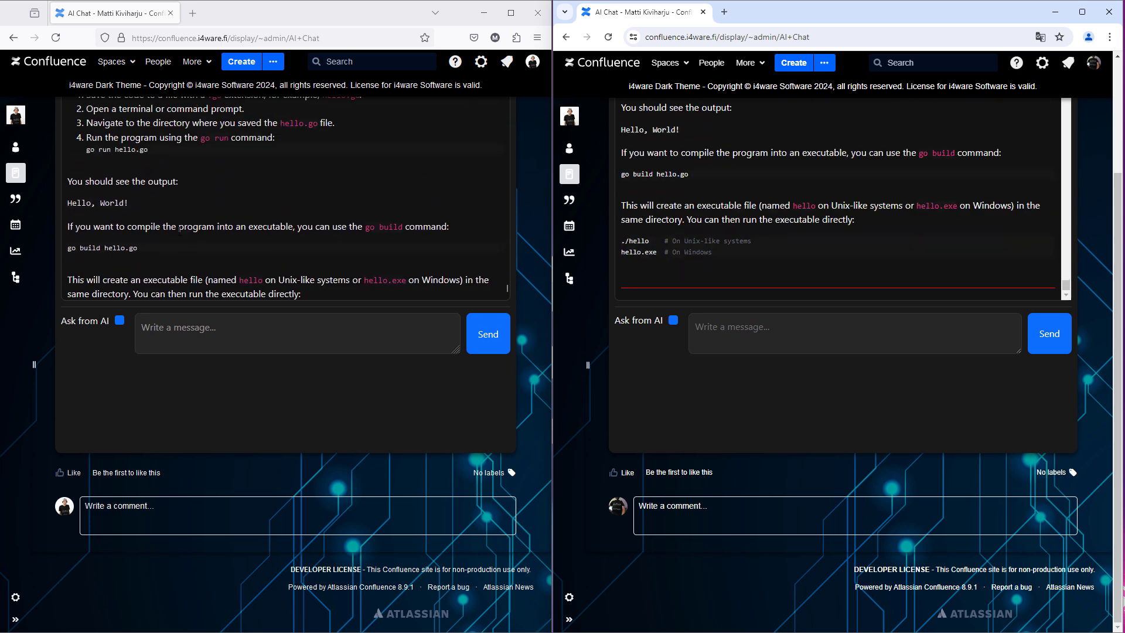